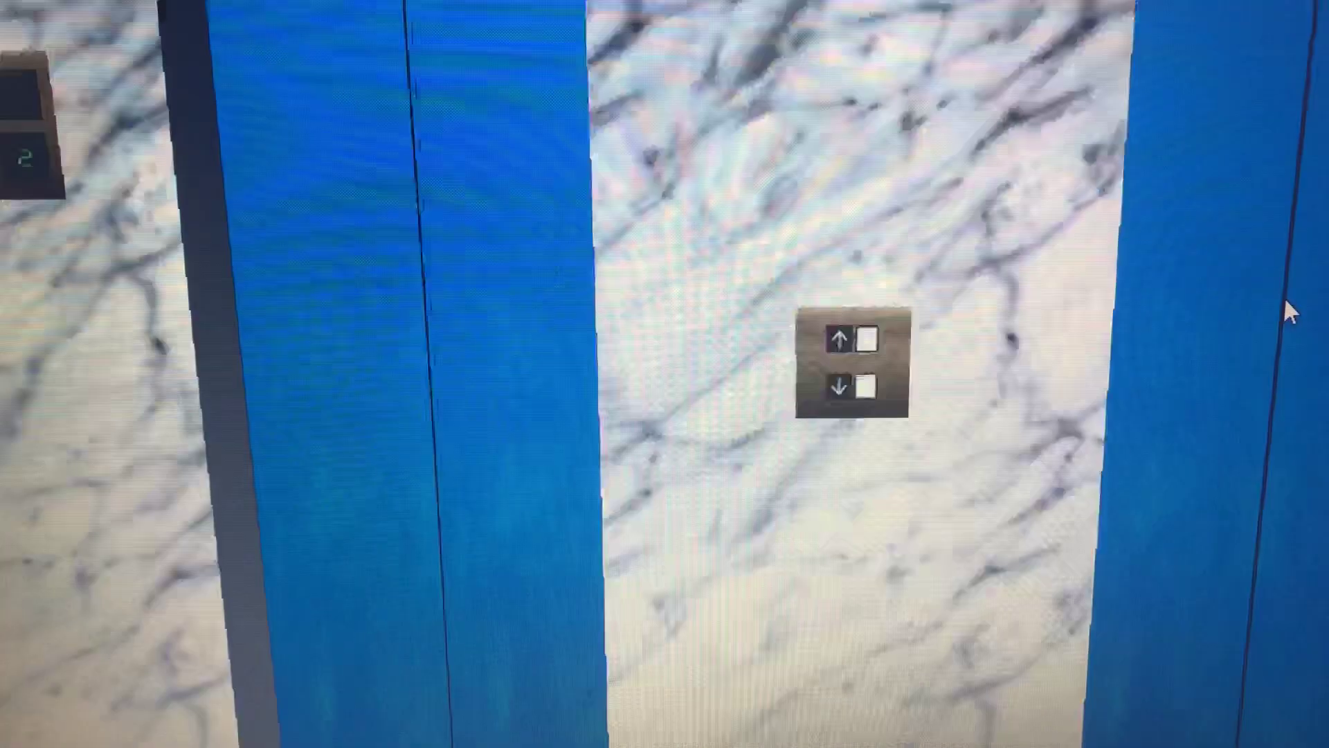
key("s")
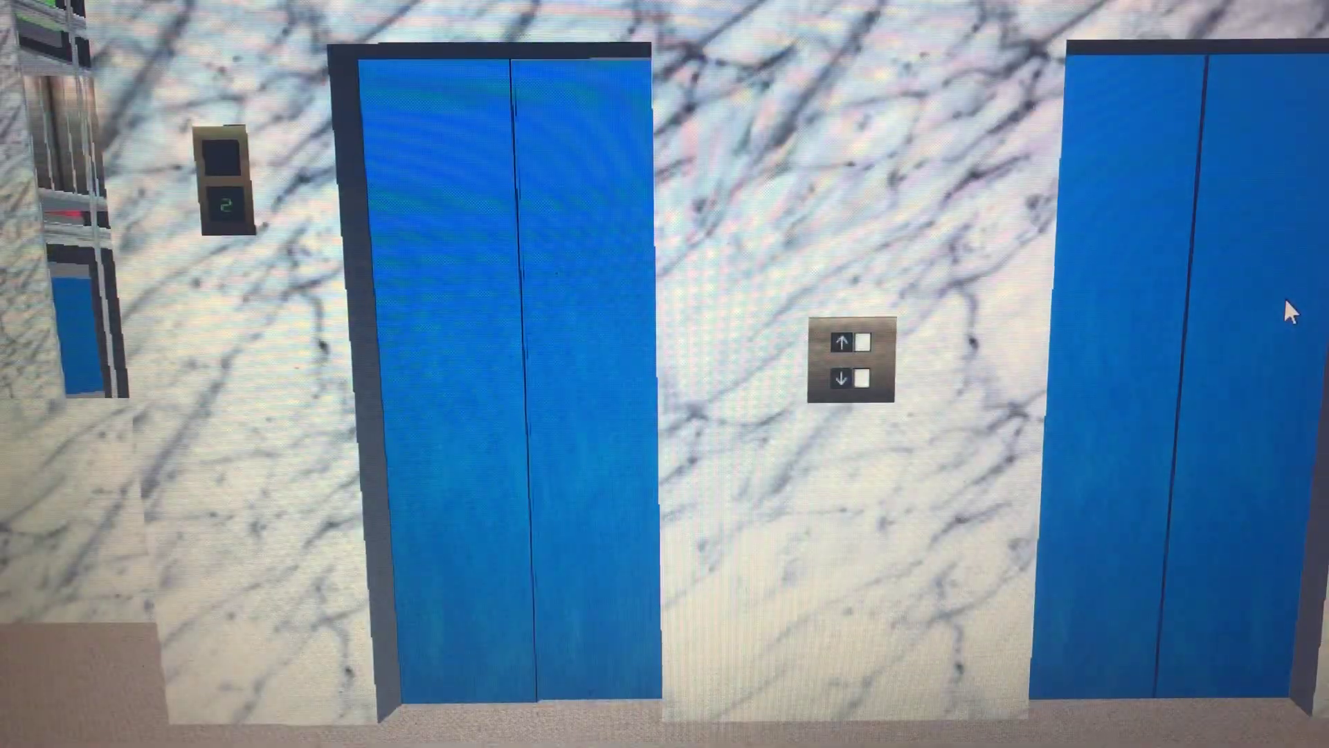
- Back away from the two blue elevator doors and look around toward the glass-walled building
key("Left")
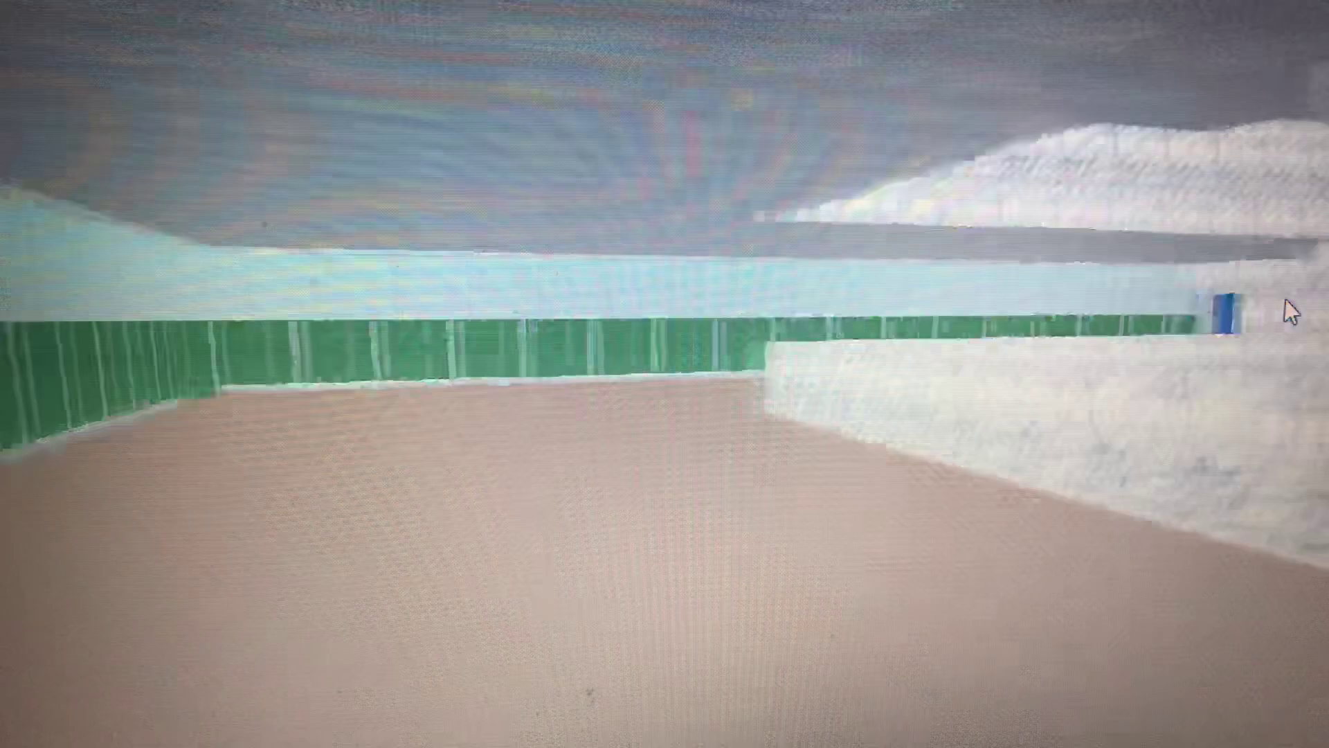
key("Right")
key("Right")
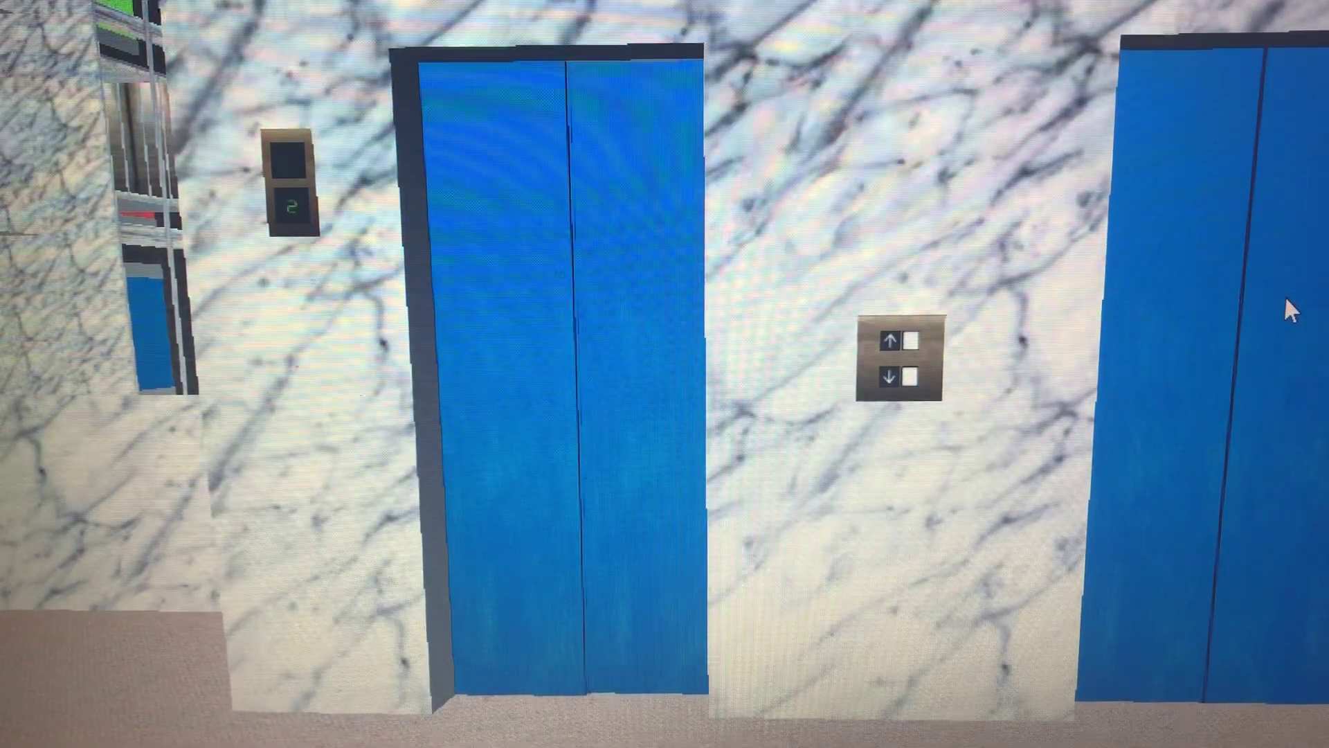
key("Left")
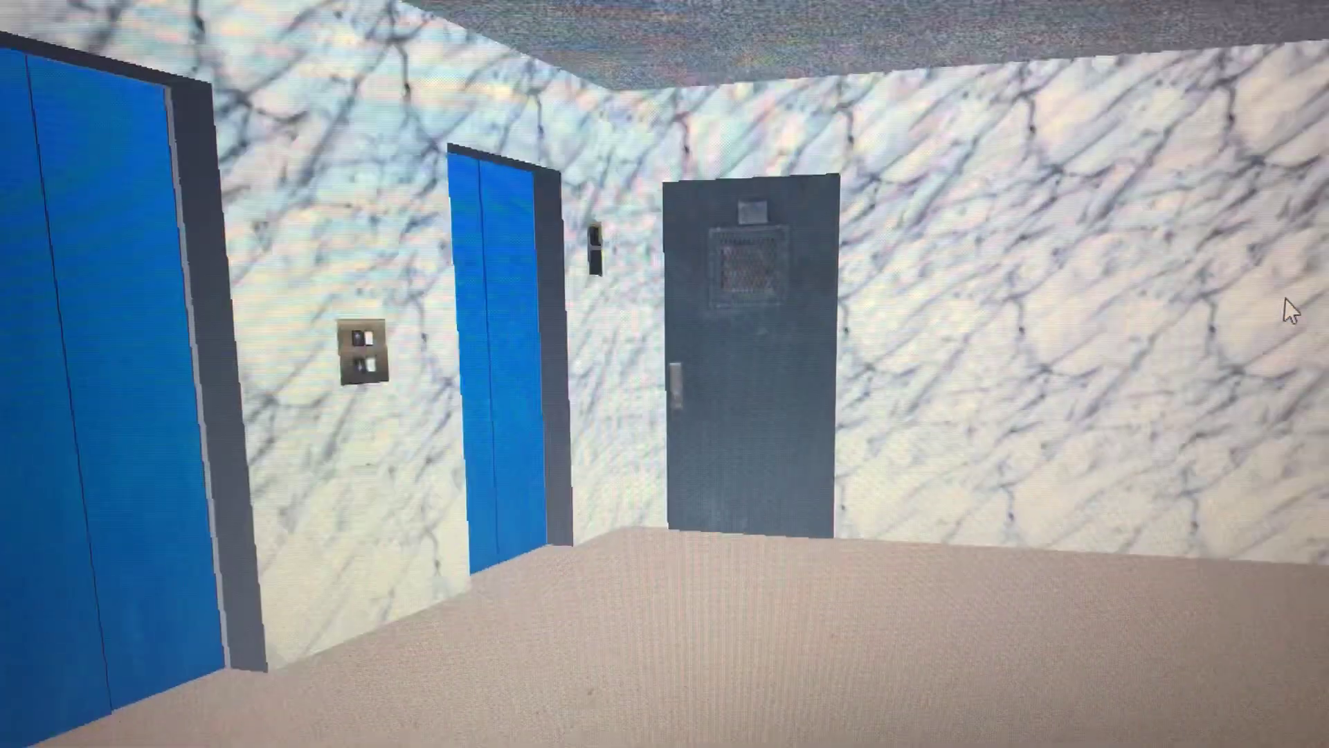
- Walk through the lobby toward a blue elevator
key("w")
key("Right")
key("s")
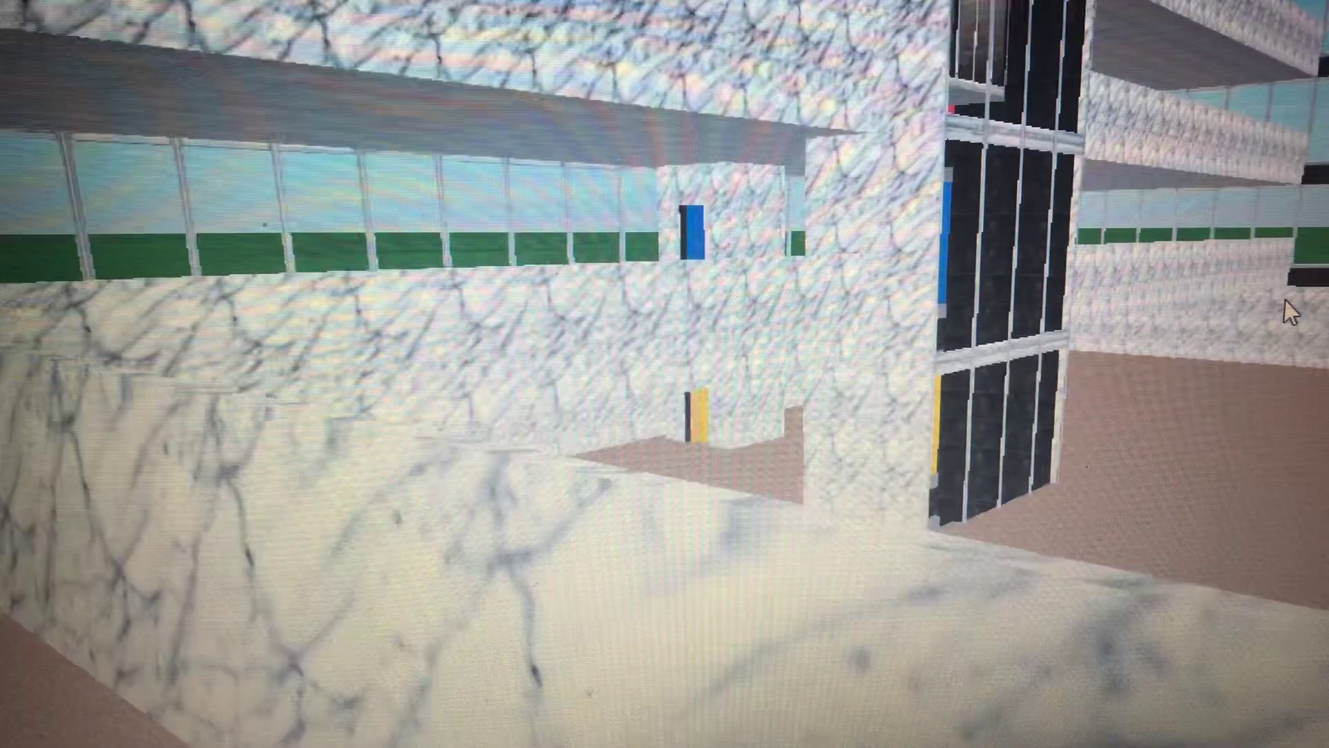
- Walk forward along the marble ledge and turn to approach the blue elevator door
key("w")
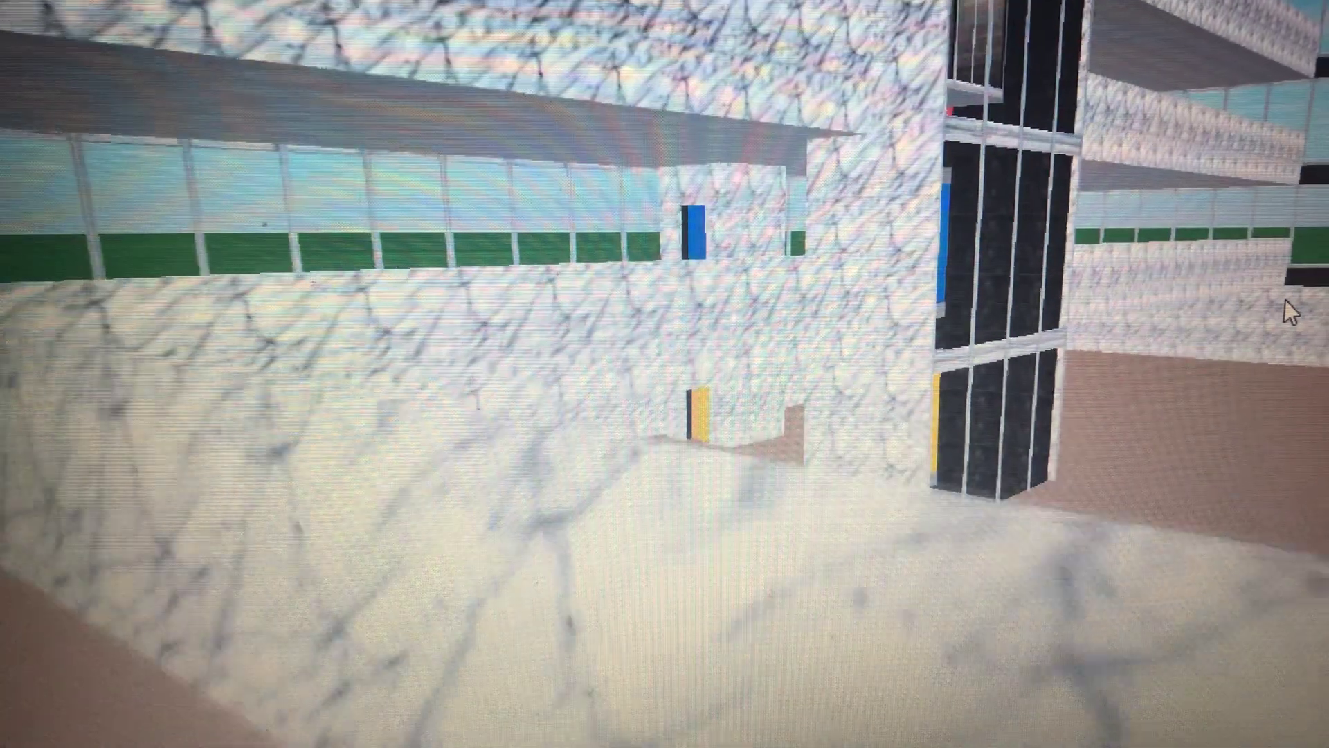
key("Left")
key("Right")
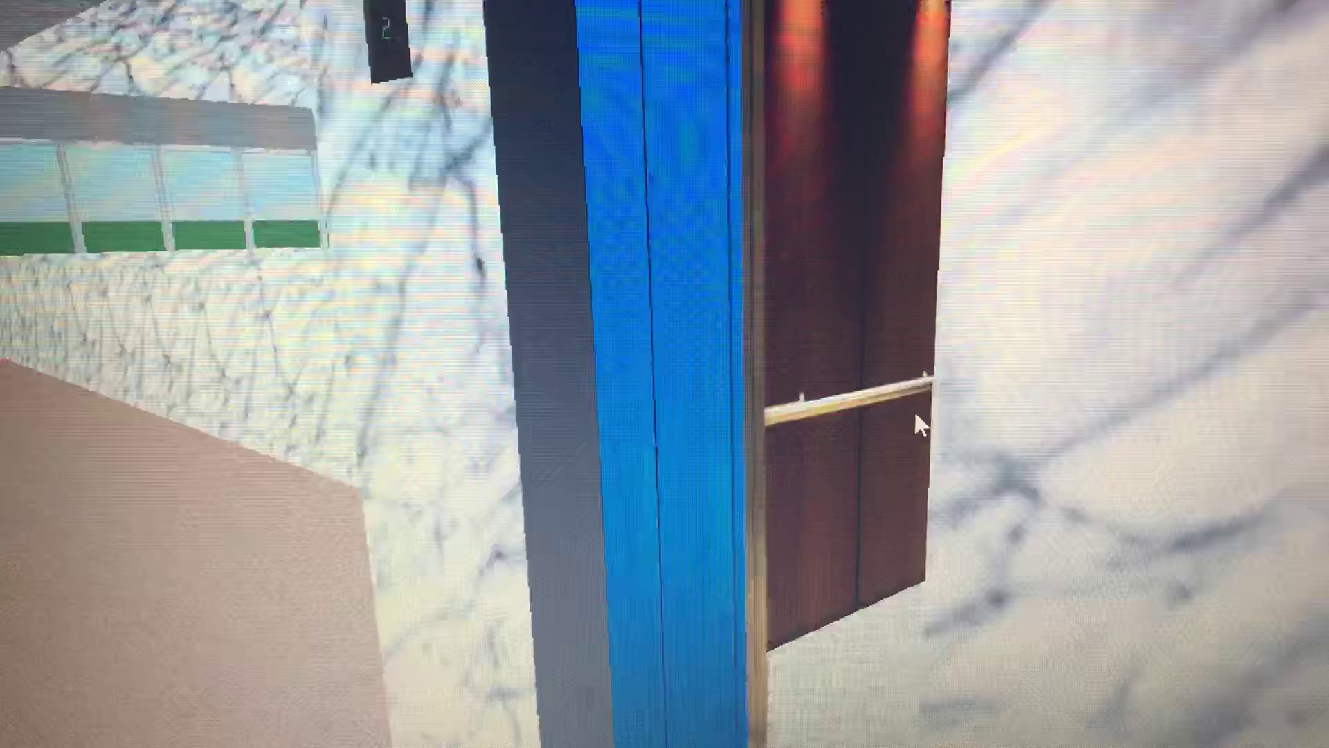
- Look up at the wooden elevator's ceiling, then close its doors to start the ride
key("Left")
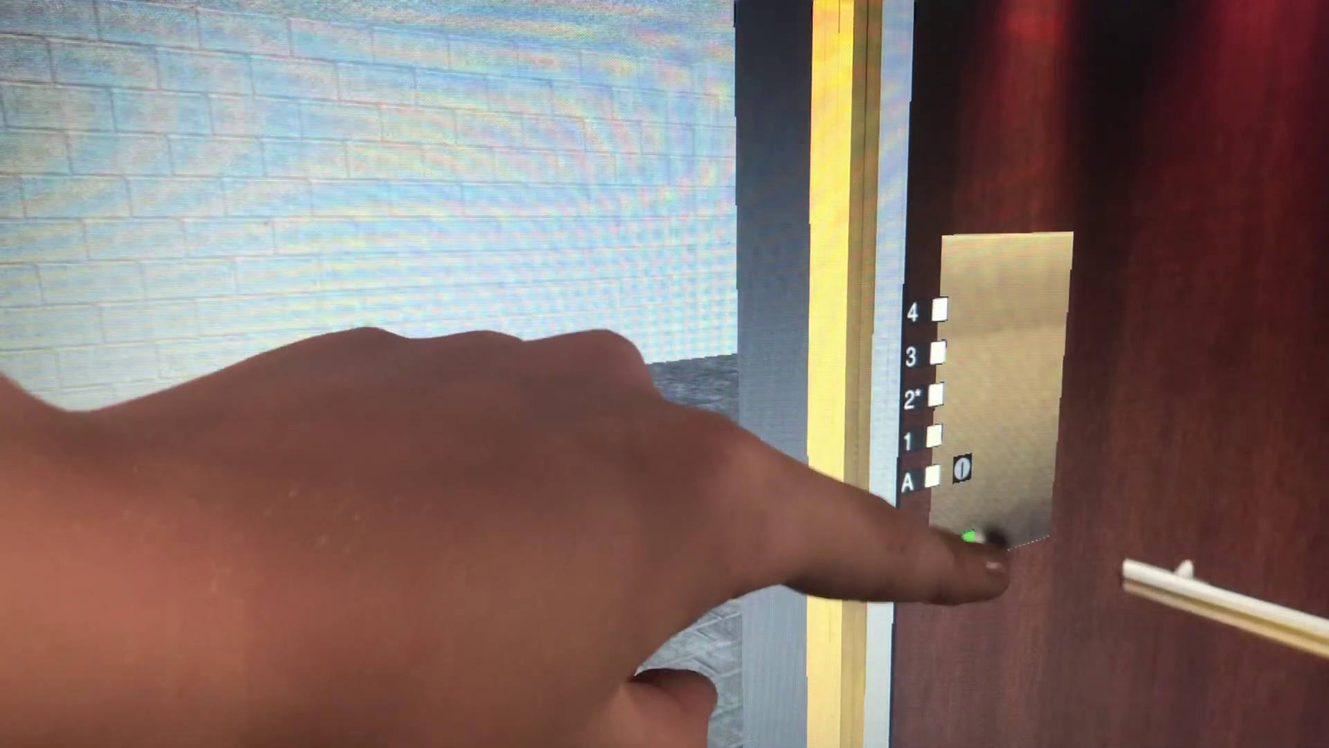
left_click(959, 544)
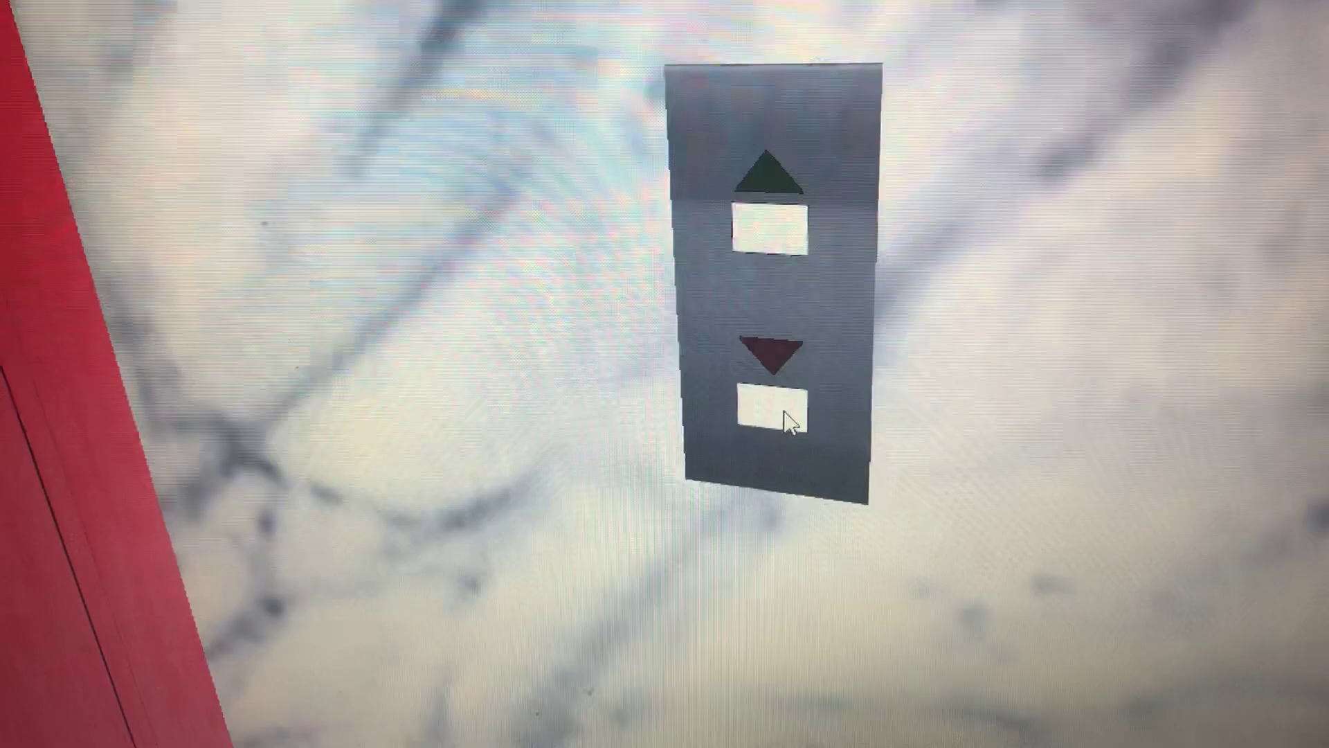
- Press the down call button on the red elevator's panel and back away to face it
left_click(790, 419)
key("s")
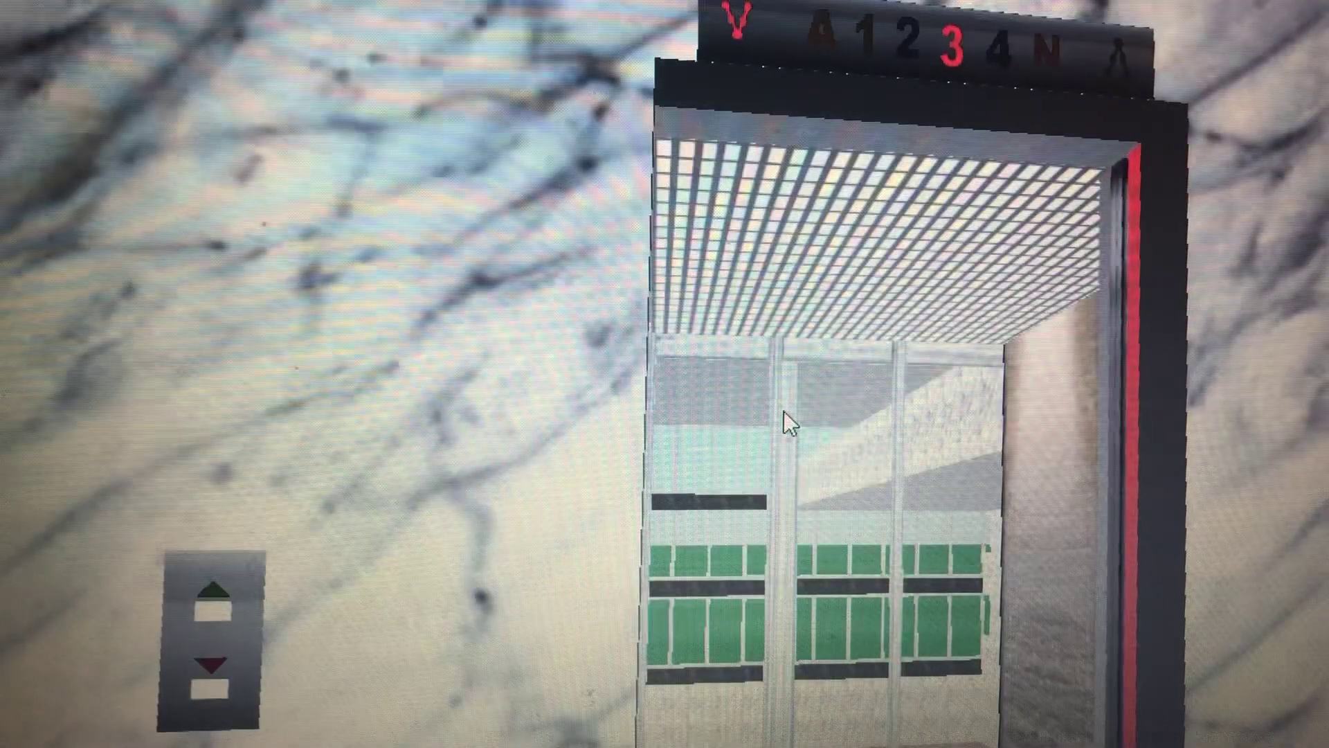